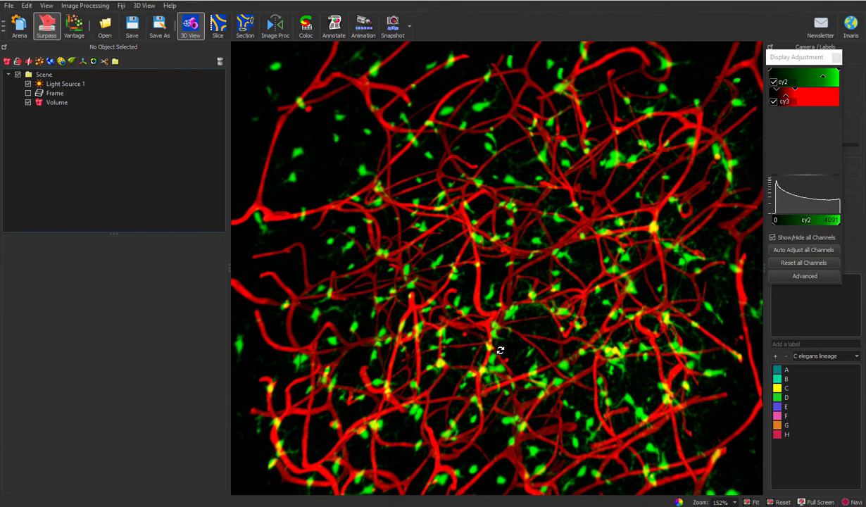
Rotate the red-vessel and green-microglia volume to a slightly tilted view.
mouse_move(399, 304)
left_mouse_down()
mouse_move(512, 299)
mouse_move(439, 300)
left_mouse_up()
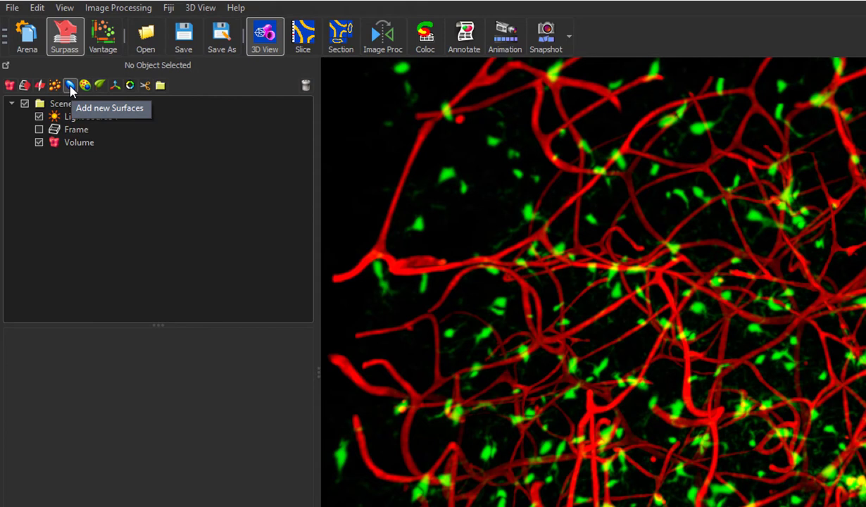
Add a new Surfaces object, starting its four-step creation wizard.
left_click(70, 85)
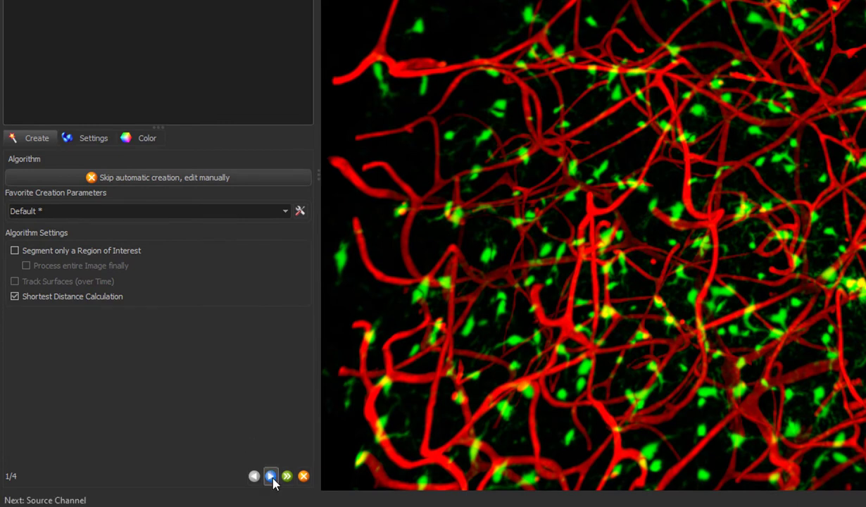
Build vessel surfaces from Channel 2 - cy3 at threshold 128, keeping objects above 10 voxels.
left_click(271, 477)
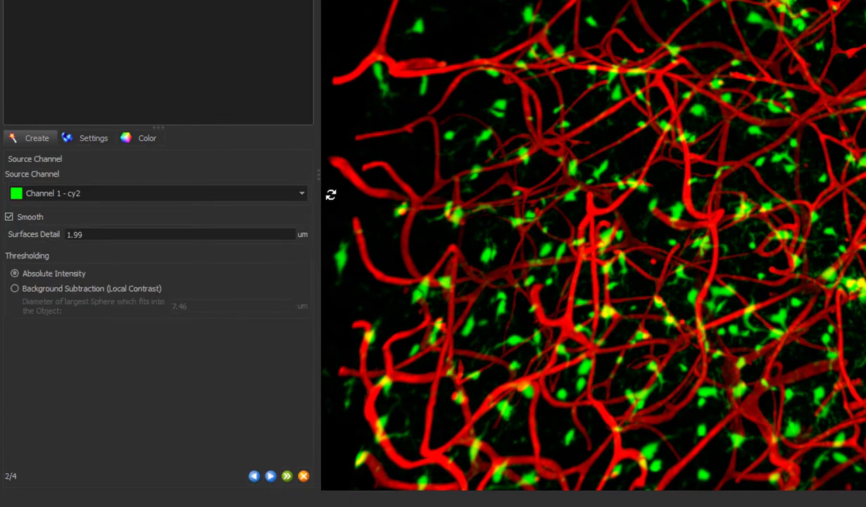
left_click(303, 196)
left_click(204, 219)
left_click(86, 240)
left_click(270, 476)
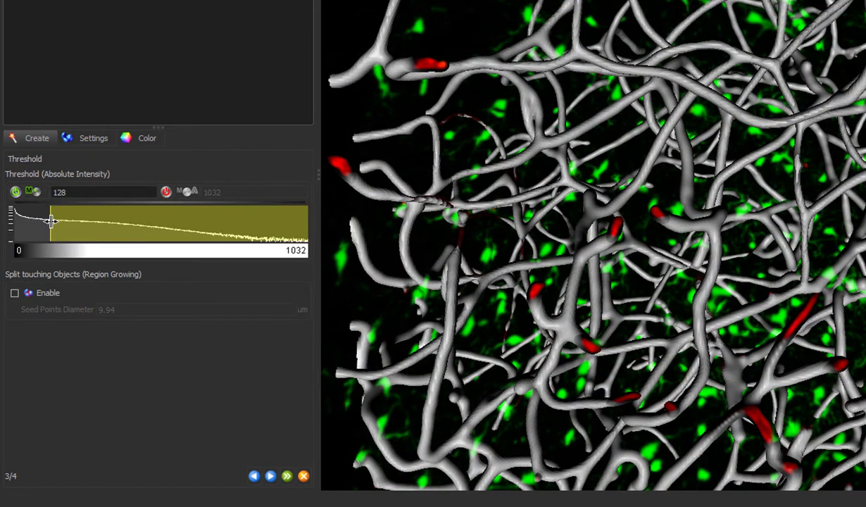
left_click(270, 477)
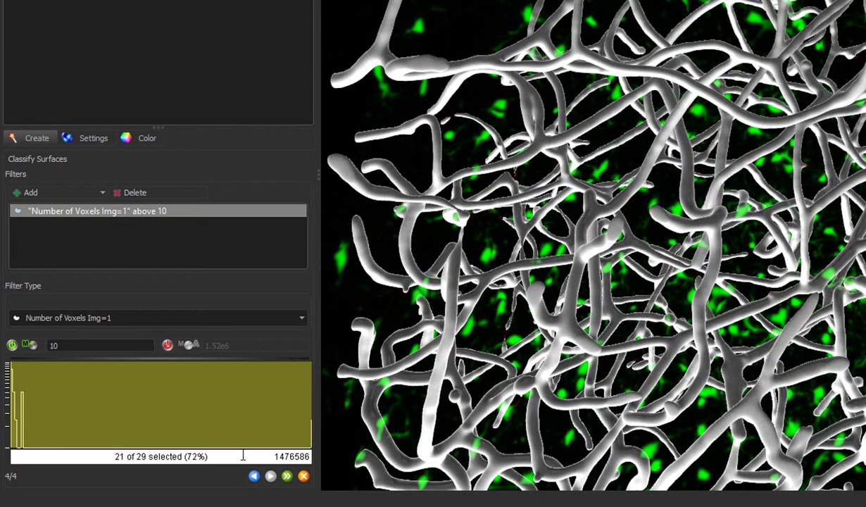
left_click(286, 476)
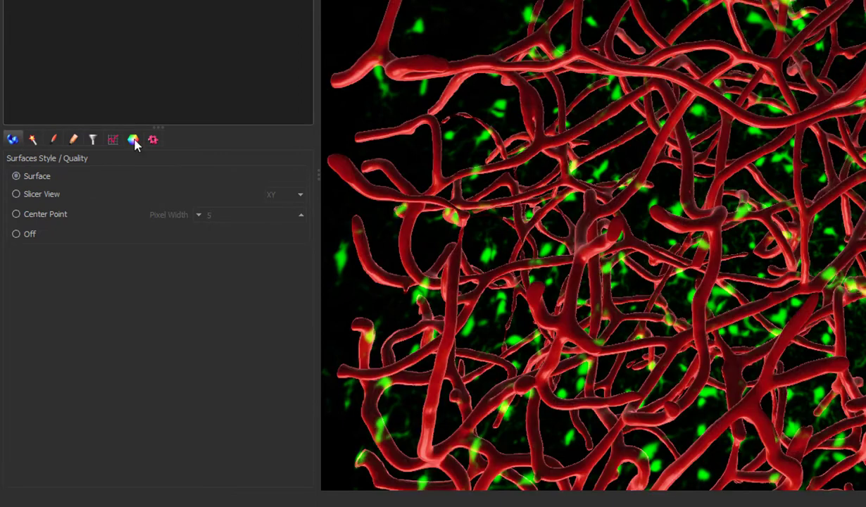
Give the vessel surfaces the Lizard Skin material and pure red colour (R 1.0).
left_click(134, 140)
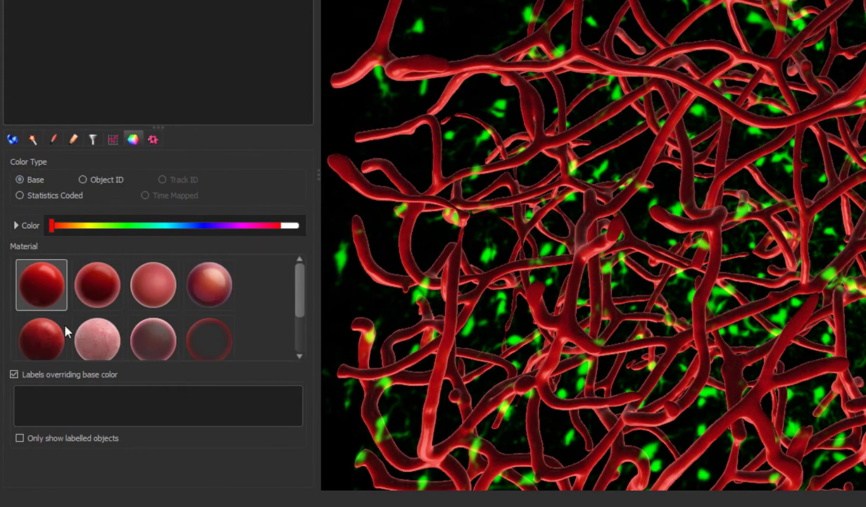
left_click(55, 347)
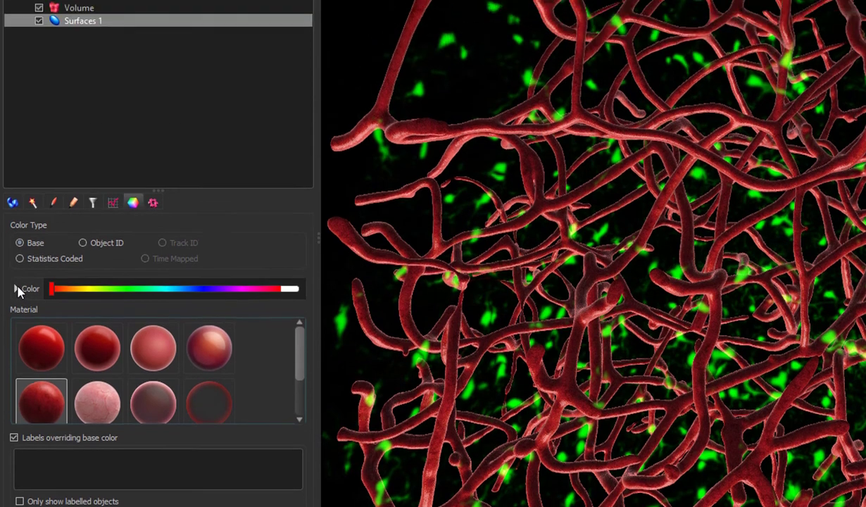
left_click(17, 226)
left_click_drag(252, 461, 298, 462)
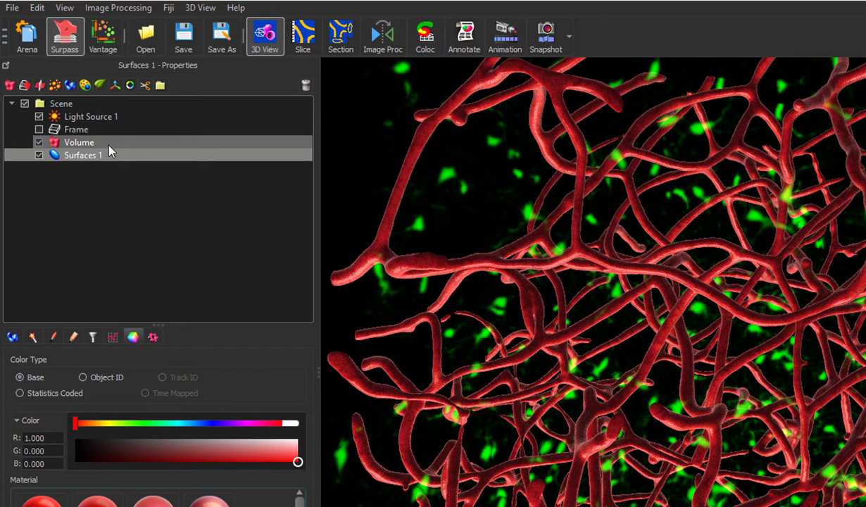
Rename the vessel surfaces object to 'Vasculature'.
double_click(86, 159)
type("V")
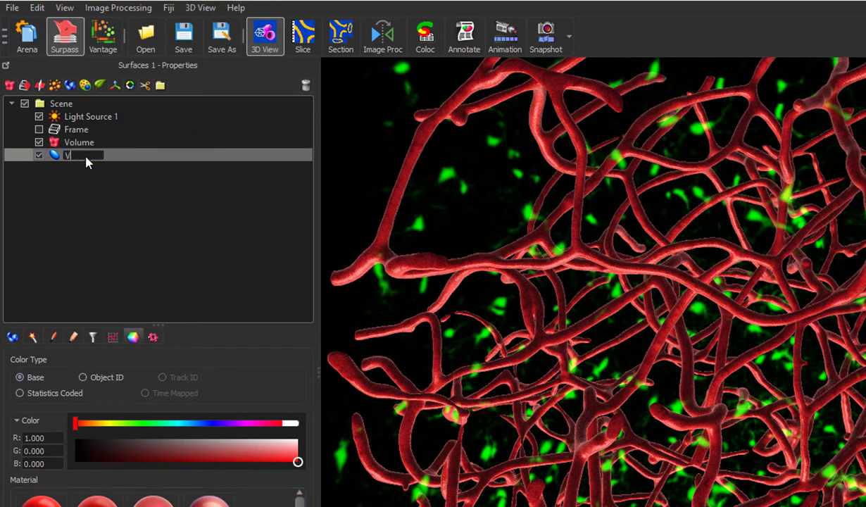
type("asculature")
key("Return")
Set up a second Surfaces object for microglia with Surfaces Detail 1 and a raised minimum voxel filter.
left_click(70, 85)
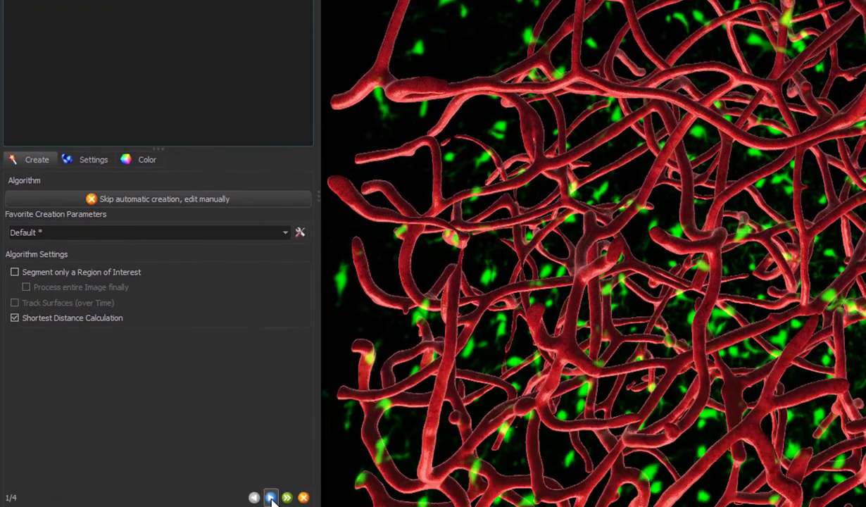
left_click(270, 476)
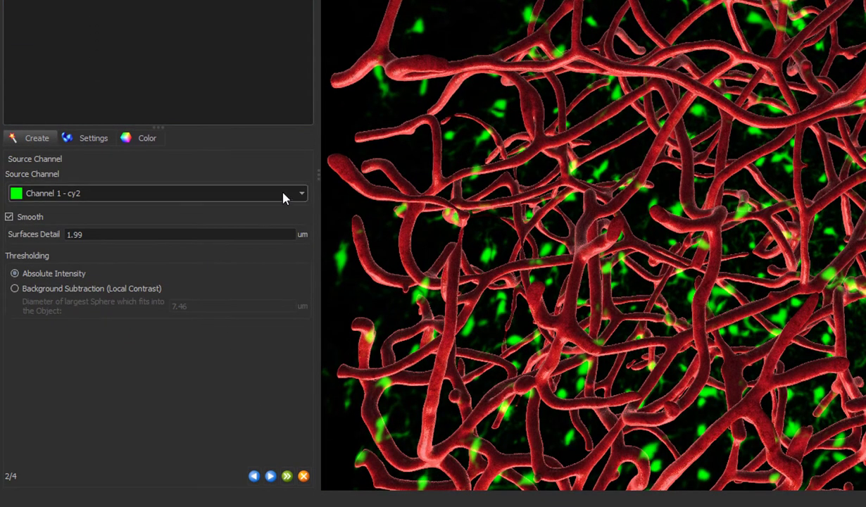
left_click_drag(80, 235, 49, 235)
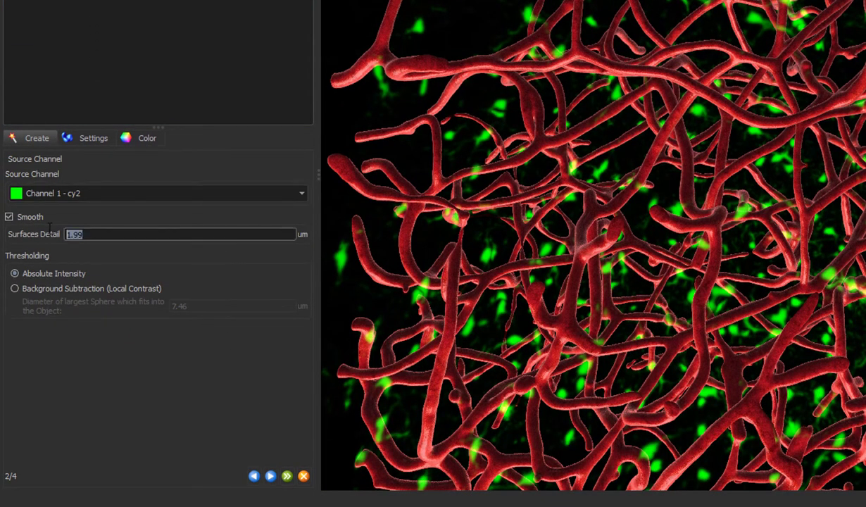
type("1")
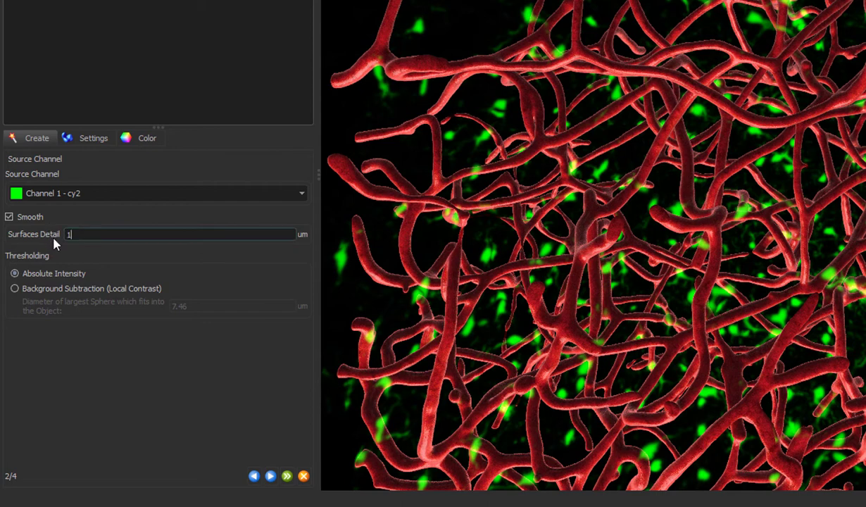
left_click(271, 476)
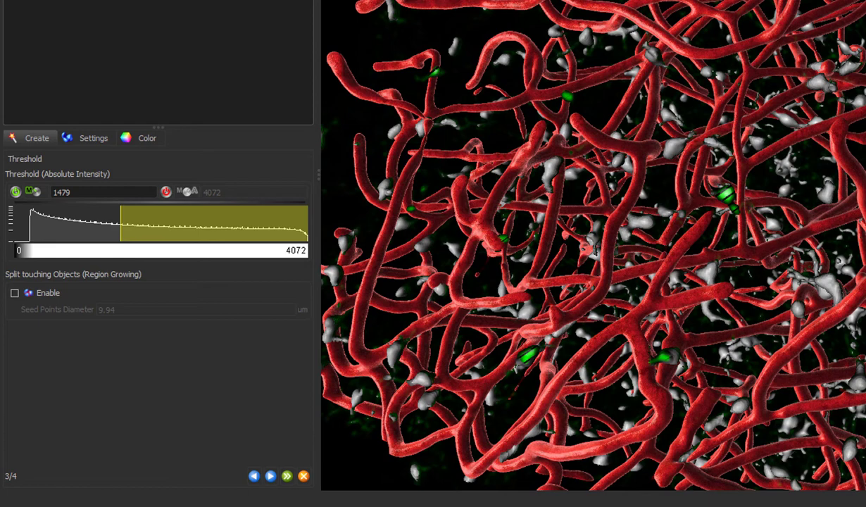
left_click(270, 476)
left_click_drag(12, 376, 16, 387)
Finish the microglia surfaces and show Detailed statistics for Shortest Distance to Surfaces=Vasculature.
left_click(287, 477)
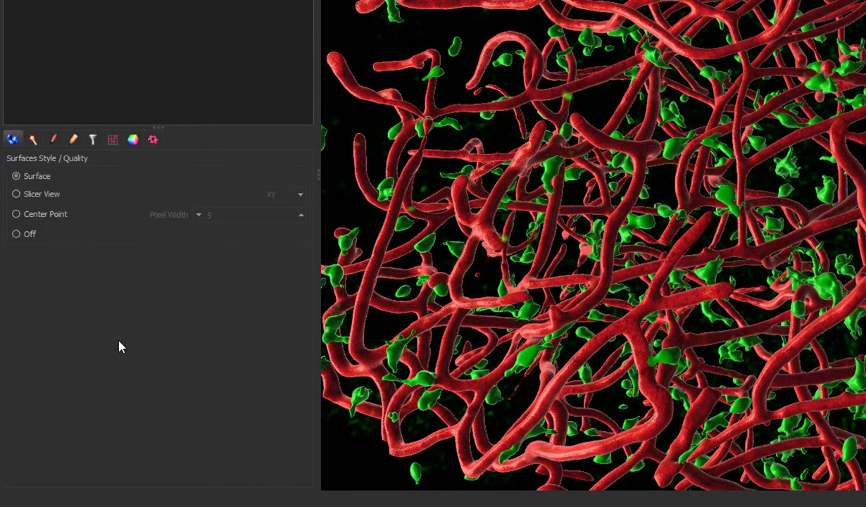
left_click(113, 140)
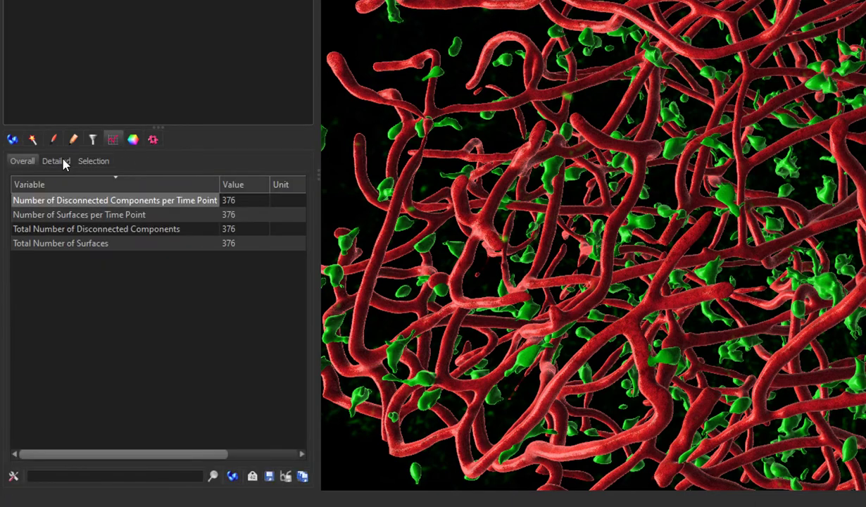
left_click(65, 161)
left_click(301, 201)
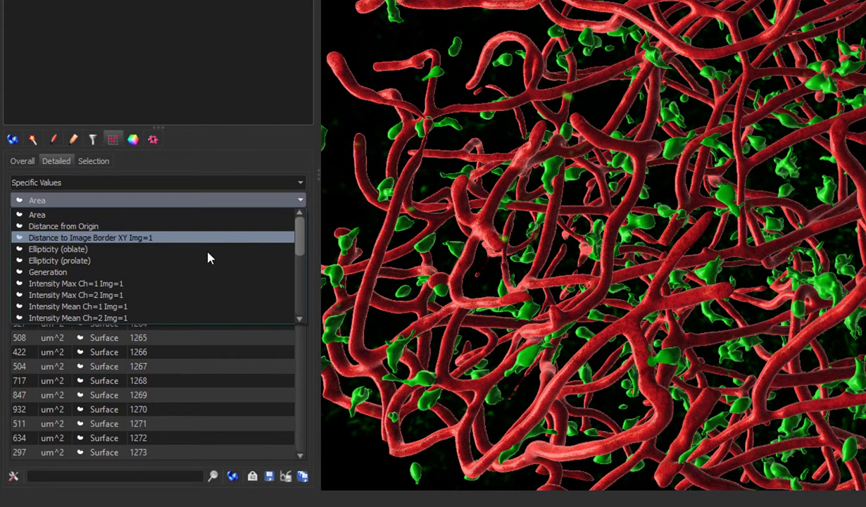
scroll(183, 268, "down", 5)
left_click(160, 272)
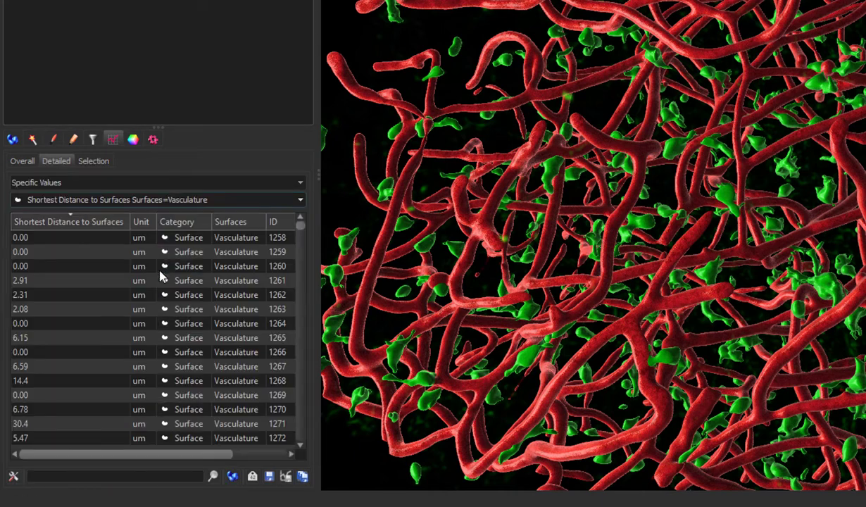
Cross-highlight surface 1260 and two other microglia between the table and the 3D view.
left_click(59, 269)
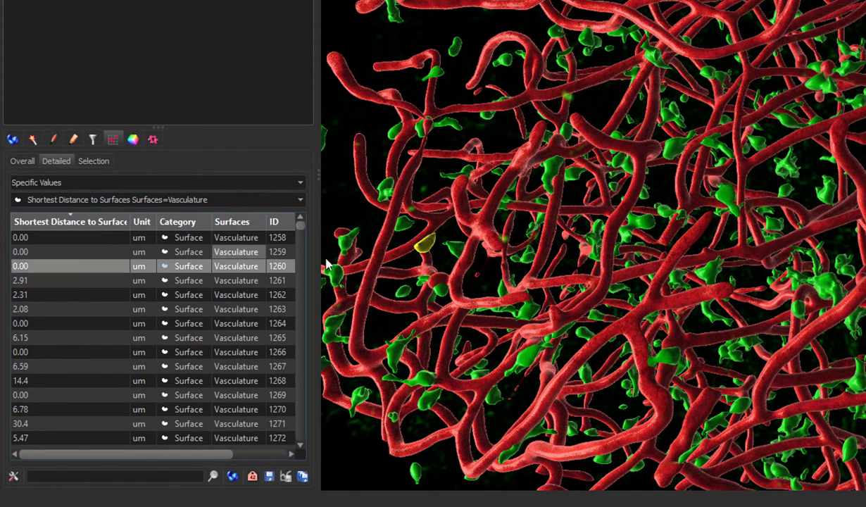
left_click(638, 229)
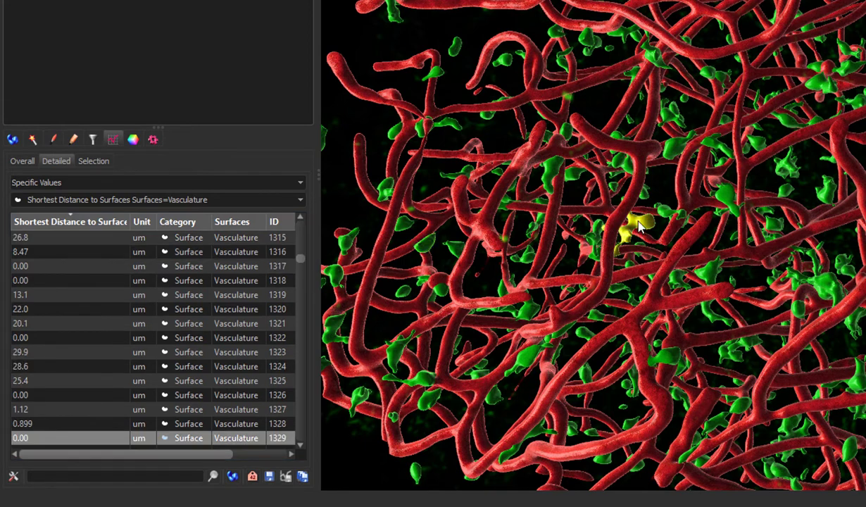
left_click(528, 312)
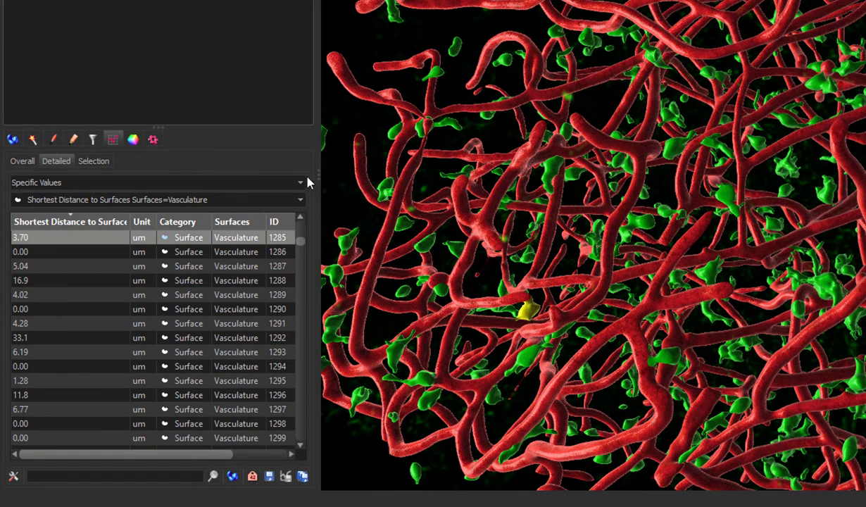
Give the microglia surfaces a glassy see-through material.
left_click(132, 140)
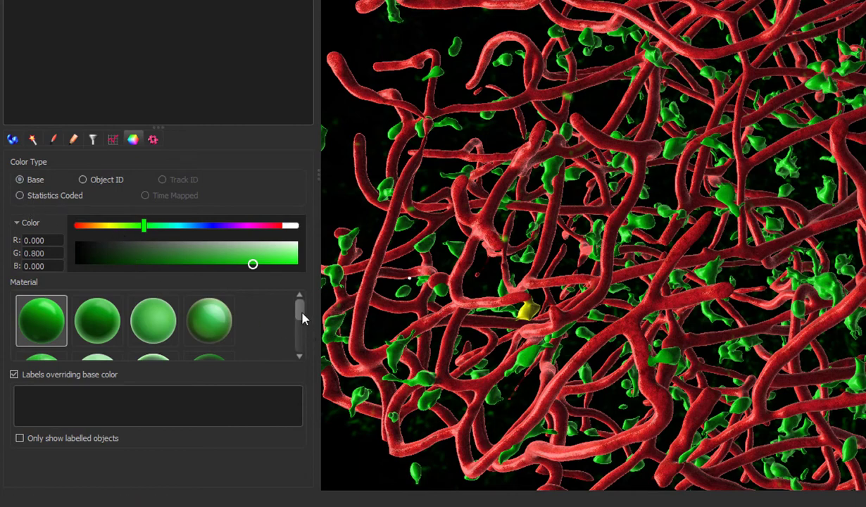
left_click_drag(302, 318, 301, 333)
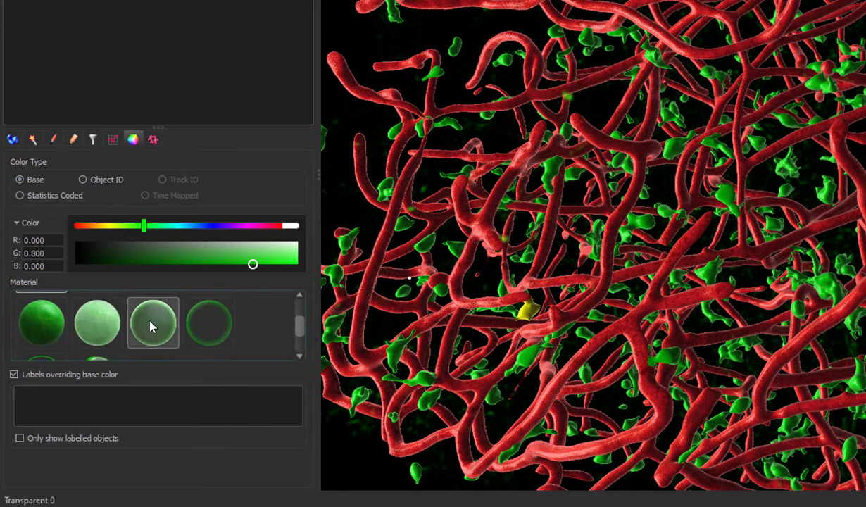
left_click(150, 325)
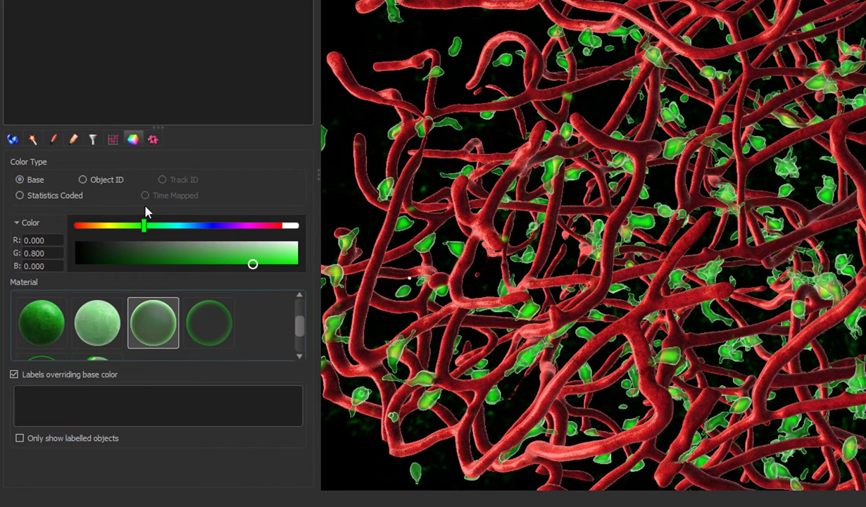
Colour microglia by Shortest Distance to Surfaces Surfaces=Vasculature and rotate to check it.
left_click(21, 196)
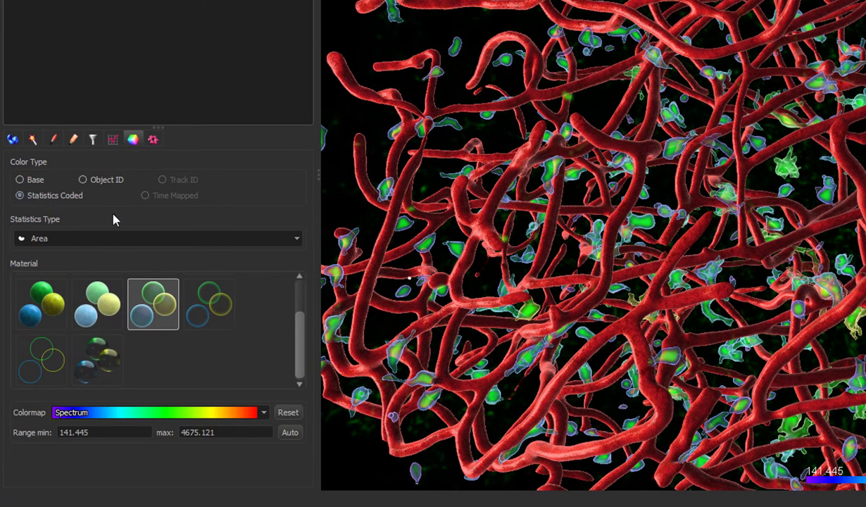
left_click(294, 240)
scroll(161, 322, "down", 1)
scroll(161, 322, "down", 5)
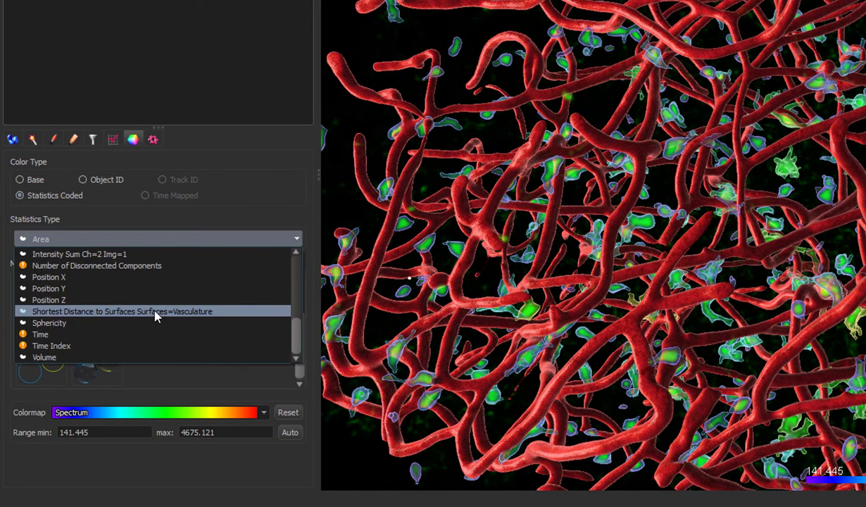
left_click(155, 313)
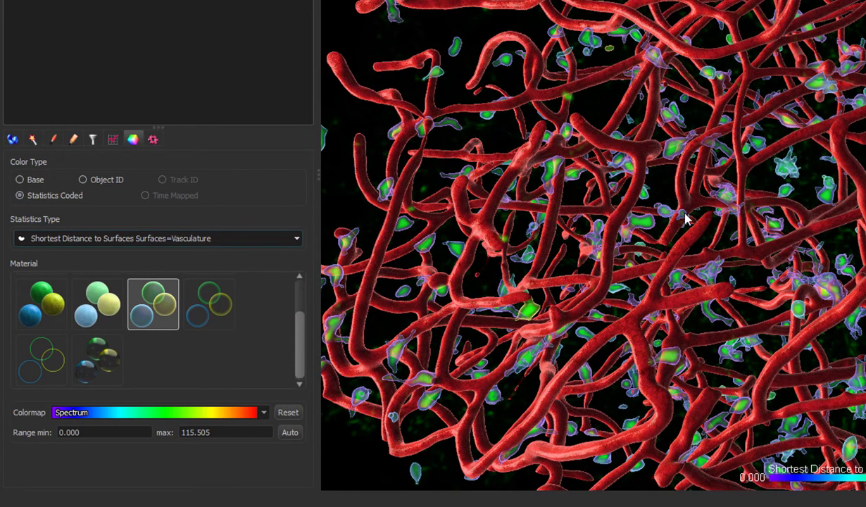
mouse_move(681, 261)
left_mouse_down()
mouse_move(662, 265)
mouse_move(667, 354)
mouse_move(687, 321)
left_mouse_up()
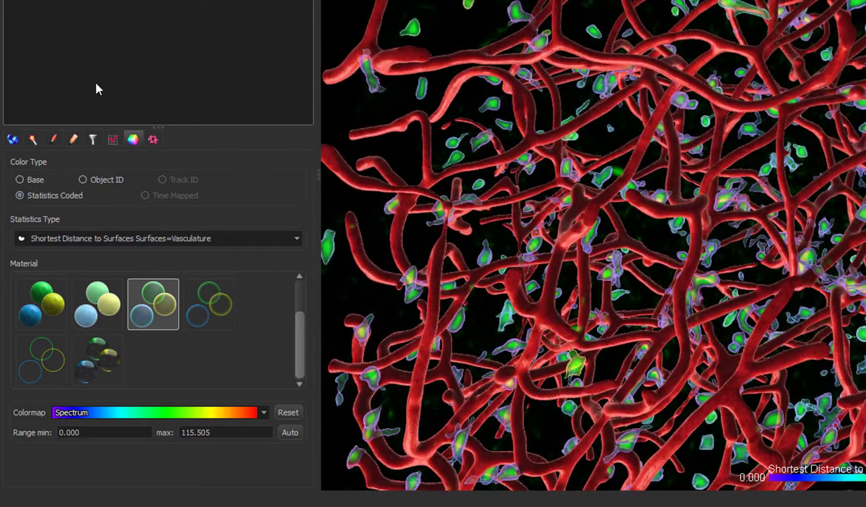
Add a Shortest Distance to Vasculature filter to the microglia surfaces.
left_click(93, 140)
left_click(71, 174)
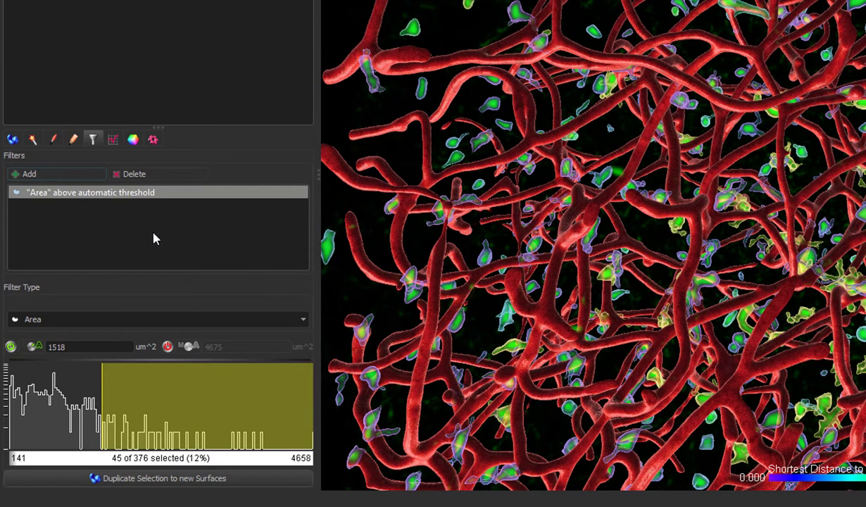
left_click(299, 321)
scroll(247, 350, "down", 4)
scroll(212, 366, "down", 2)
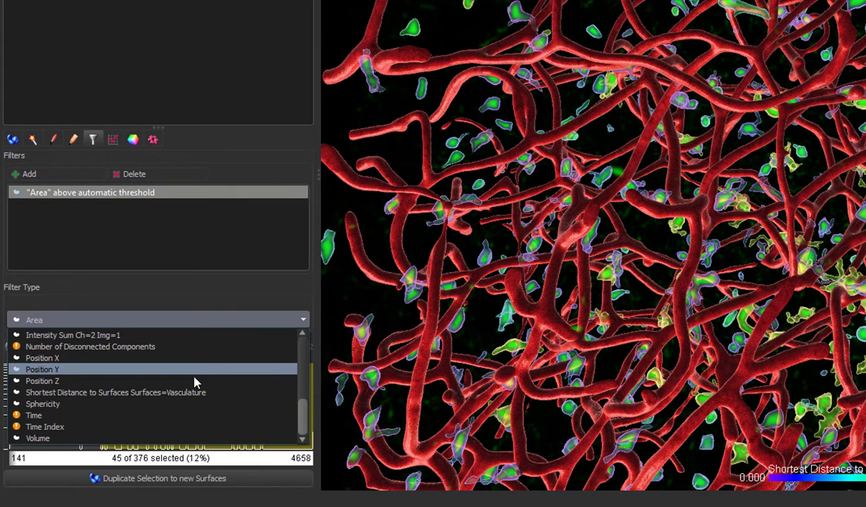
left_click(187, 392)
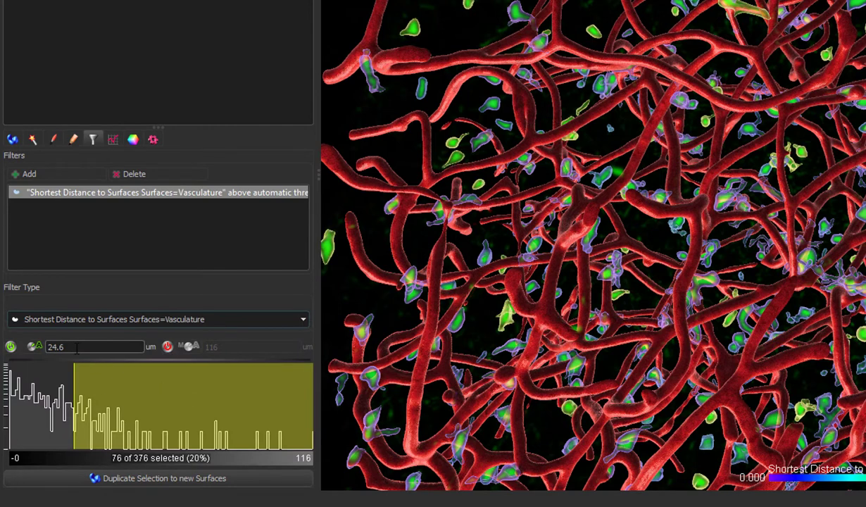
Set both the lower and upper distance thresholds to 0, selecting 97 touching microglia.
double_click(65, 347)
type("0")
key("Return")
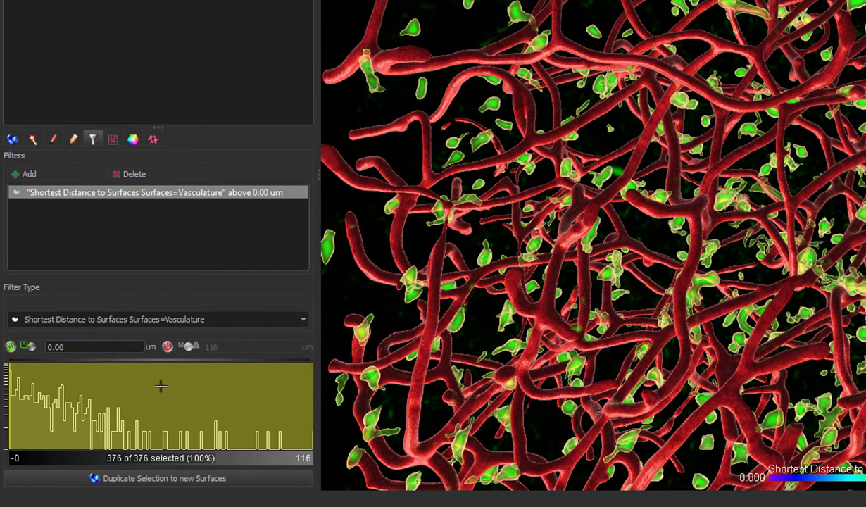
right_click(70, 406)
double_click(213, 347)
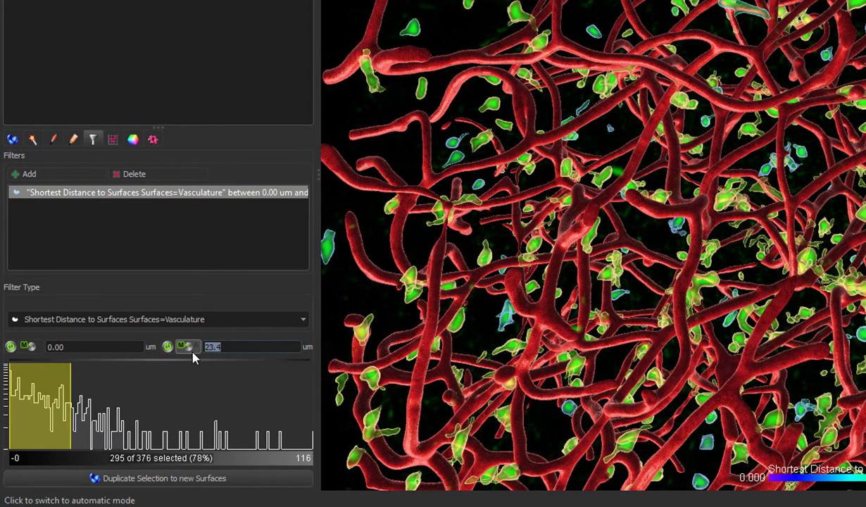
type("0")
key("Return")
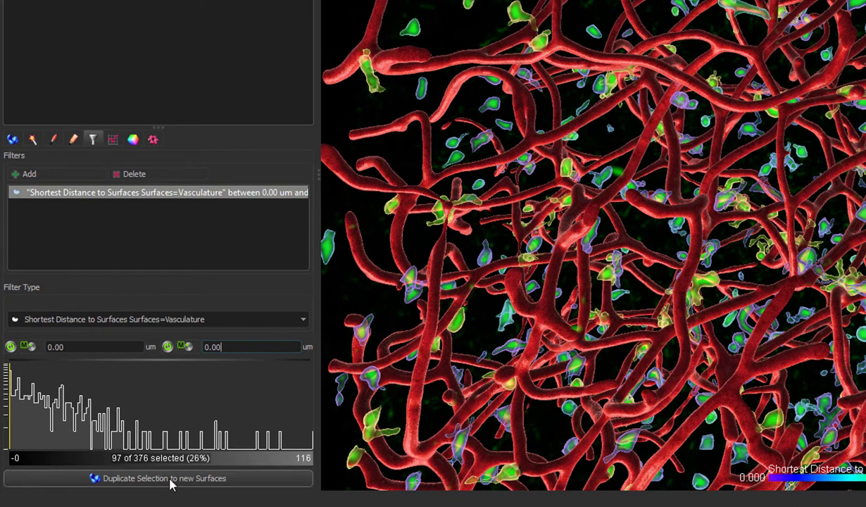
Duplicate the touching microglia into a new surfaces object and rotate to inspect them.
left_click(171, 480)
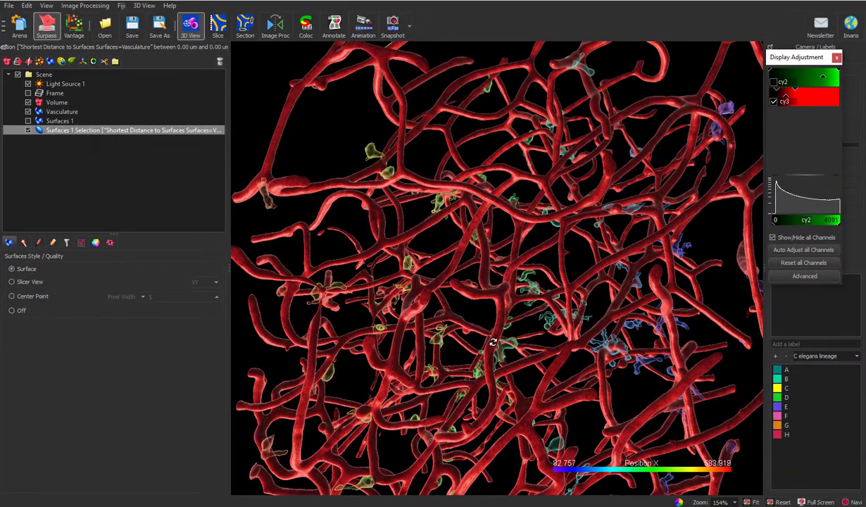
left_click_drag(472, 329, 492, 299)
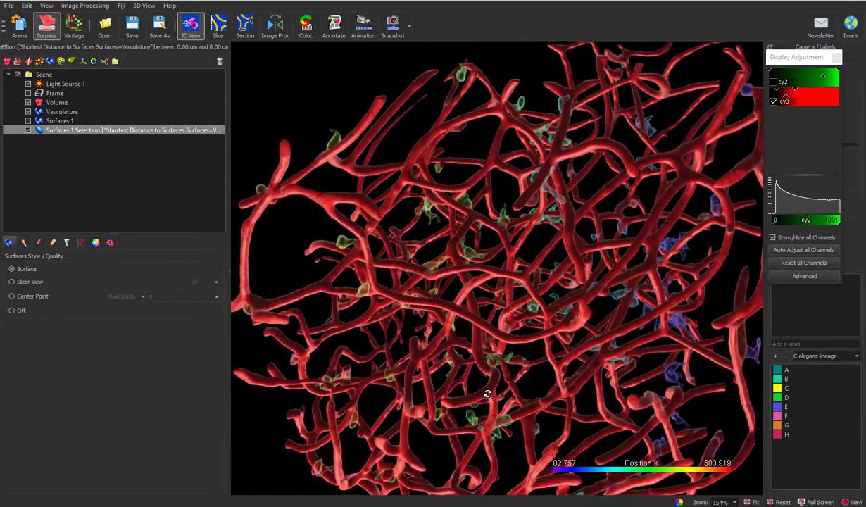
left_click_drag(488, 394, 488, 367)
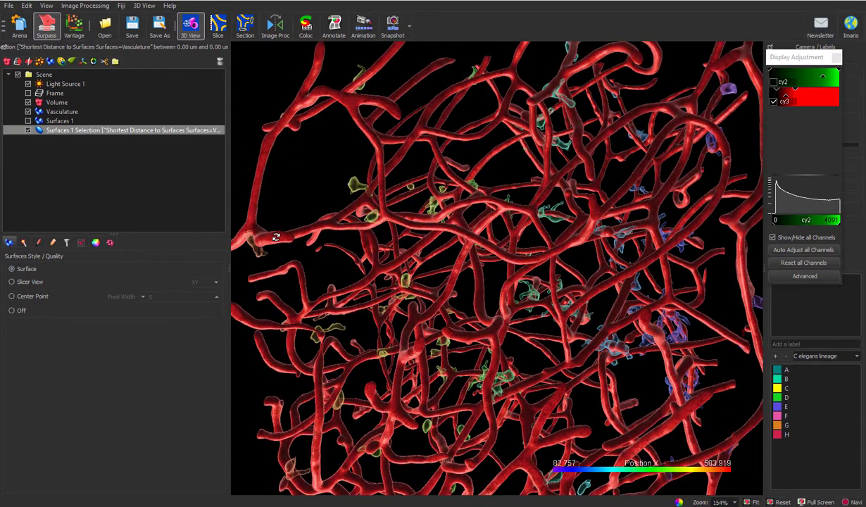
Open Vantage with Surfaces 1 Selection and Vasculature excluded from the source data.
left_click(32, 131)
left_click(76, 31)
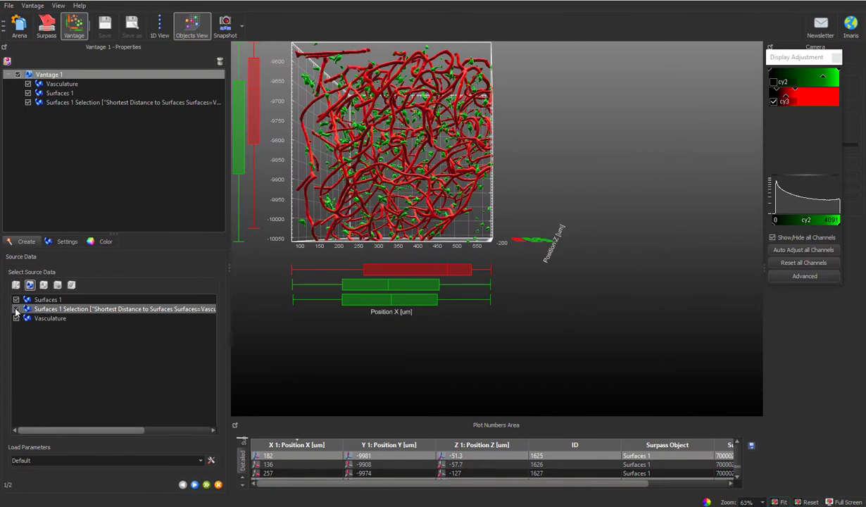
left_click(16, 310)
left_click(16, 319)
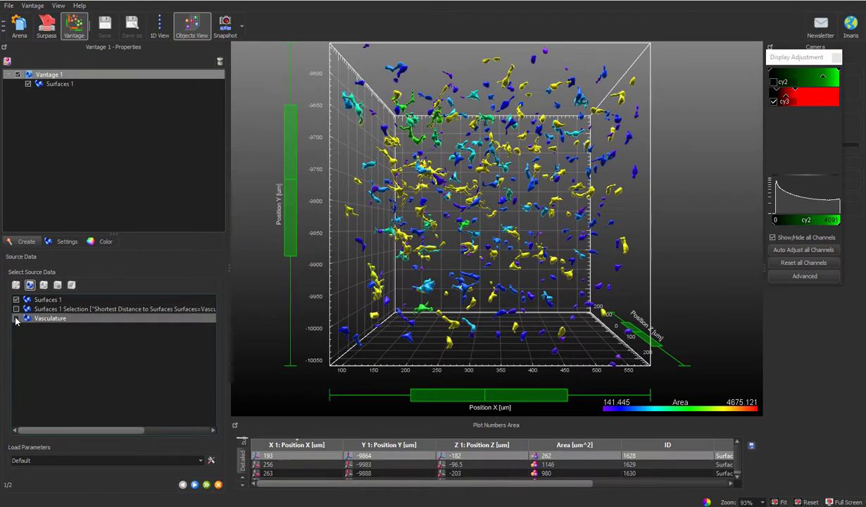
left_click(194, 486)
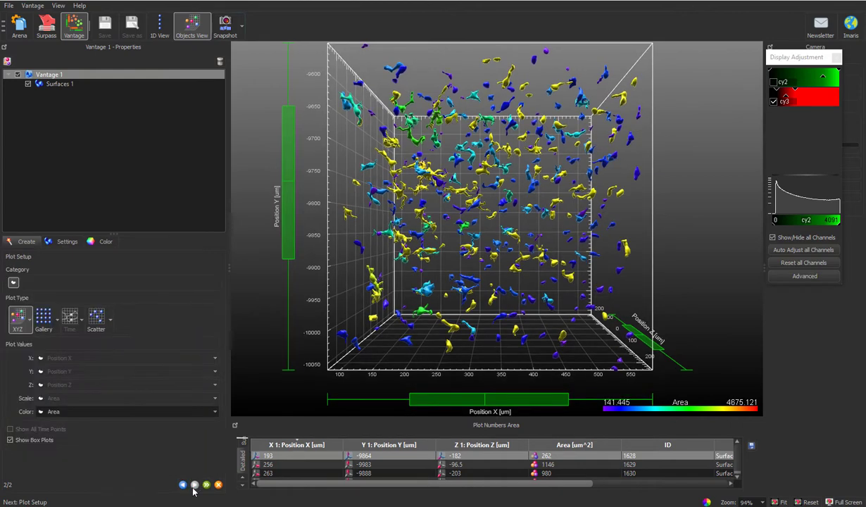
Plot a 2D scatter: X Shortest Distance to Vasculature, Y Volume, colour Intensity Mean Ch=1 Img=1.
left_click(111, 324)
left_click(131, 331)
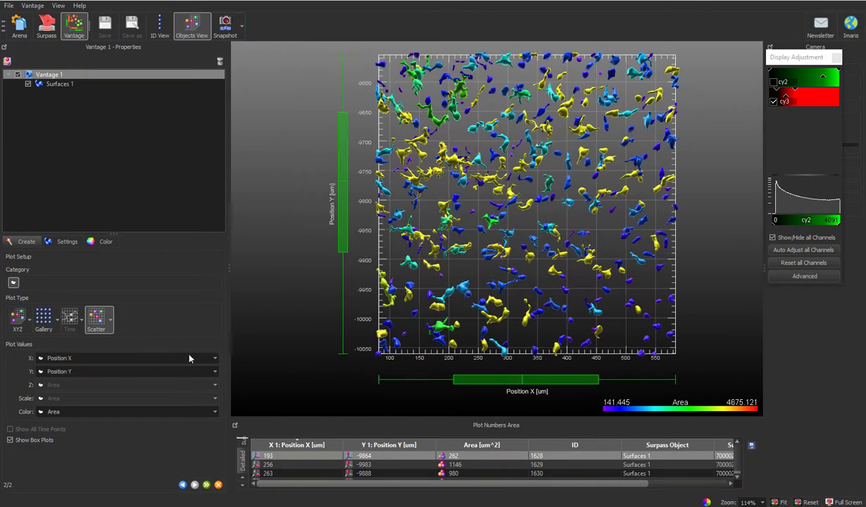
left_click(215, 361)
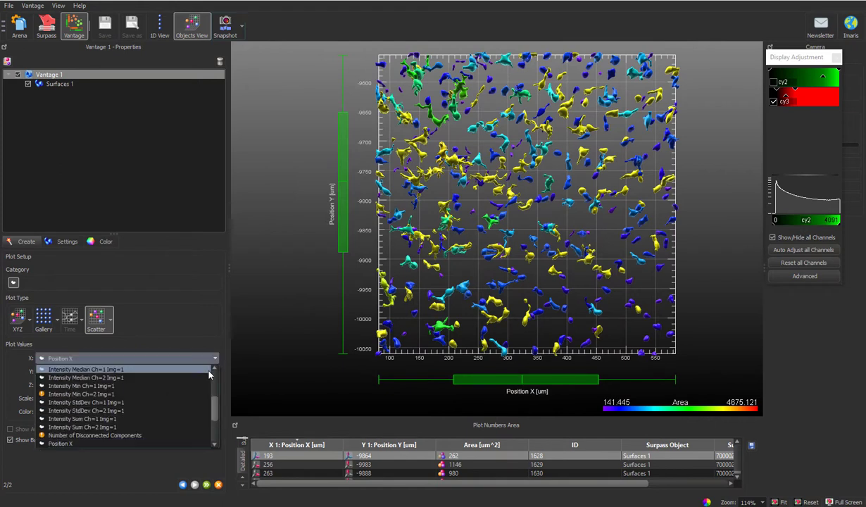
scroll(200, 380, "down", 3)
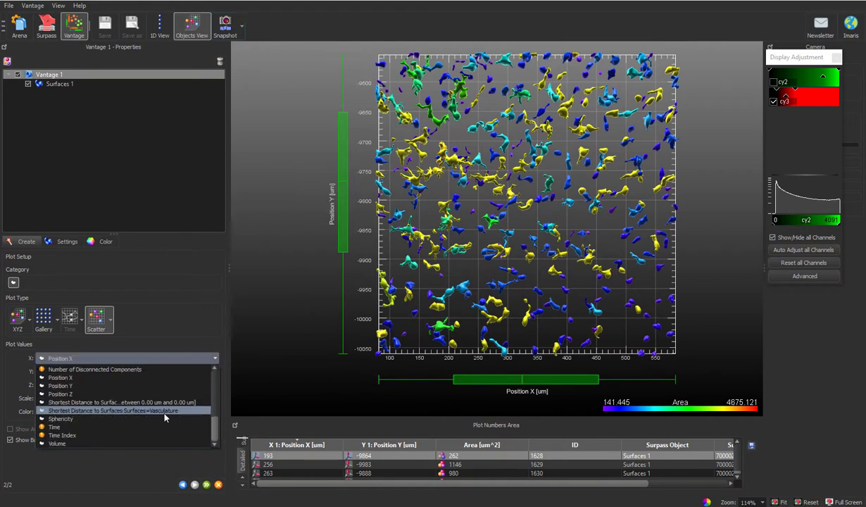
left_click(164, 412)
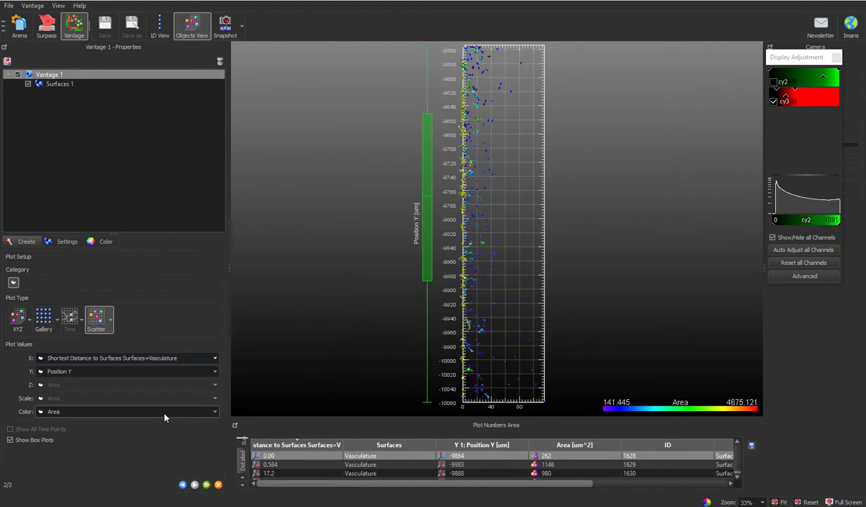
left_click(216, 372)
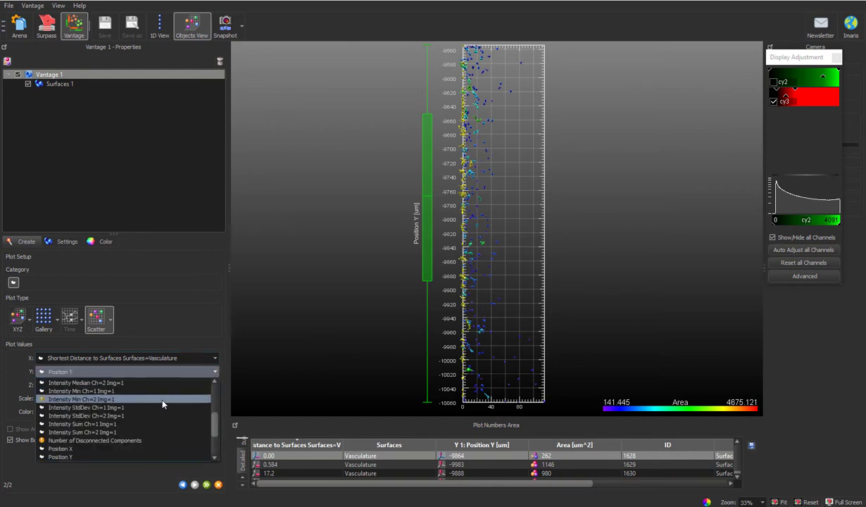
scroll(143, 414, "down", 2)
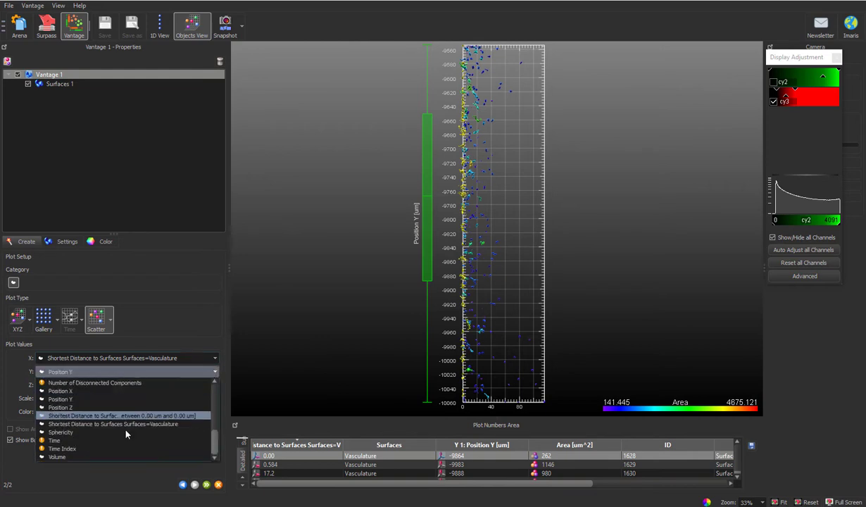
left_click(116, 436)
left_click(159, 412)
scroll(134, 444, "down", 2)
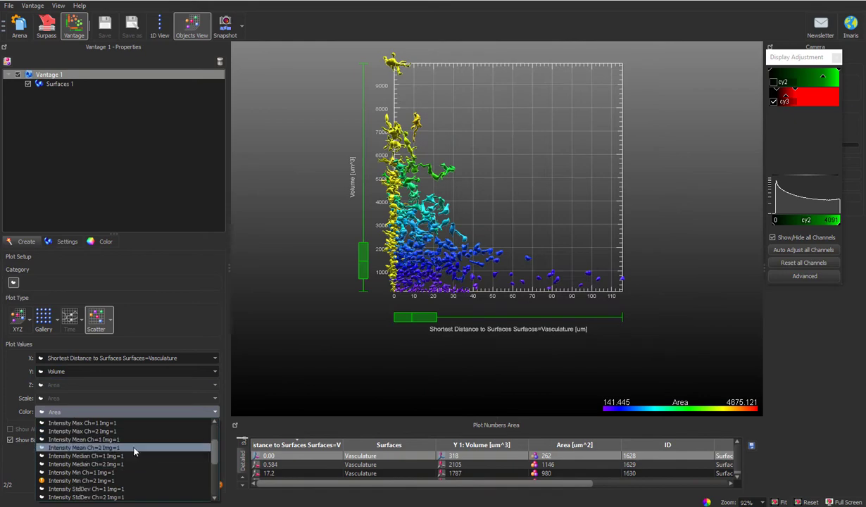
left_click(134, 440)
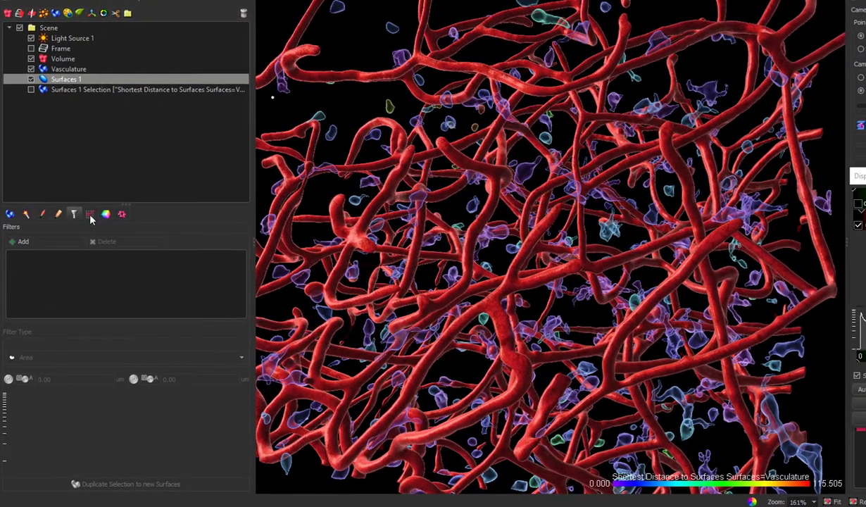
Show the detailed Surfaces 1 statistics table of shortest distance to Vasculature.
left_click(89, 215)
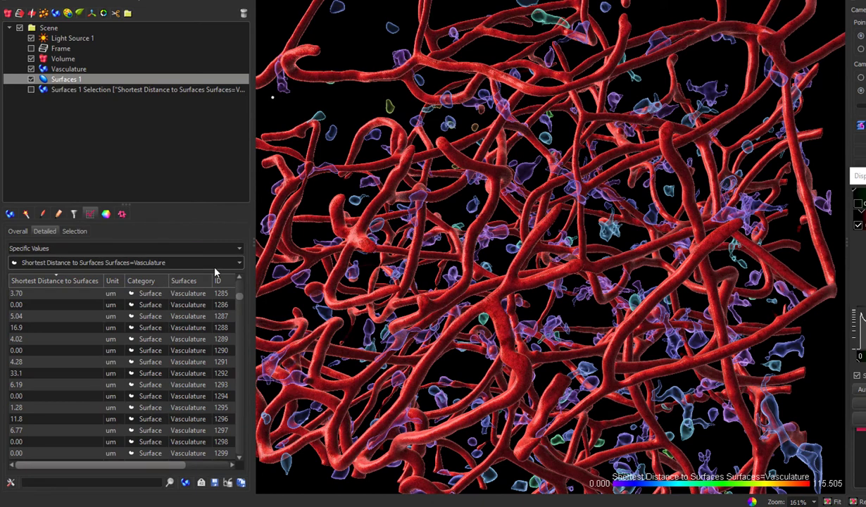